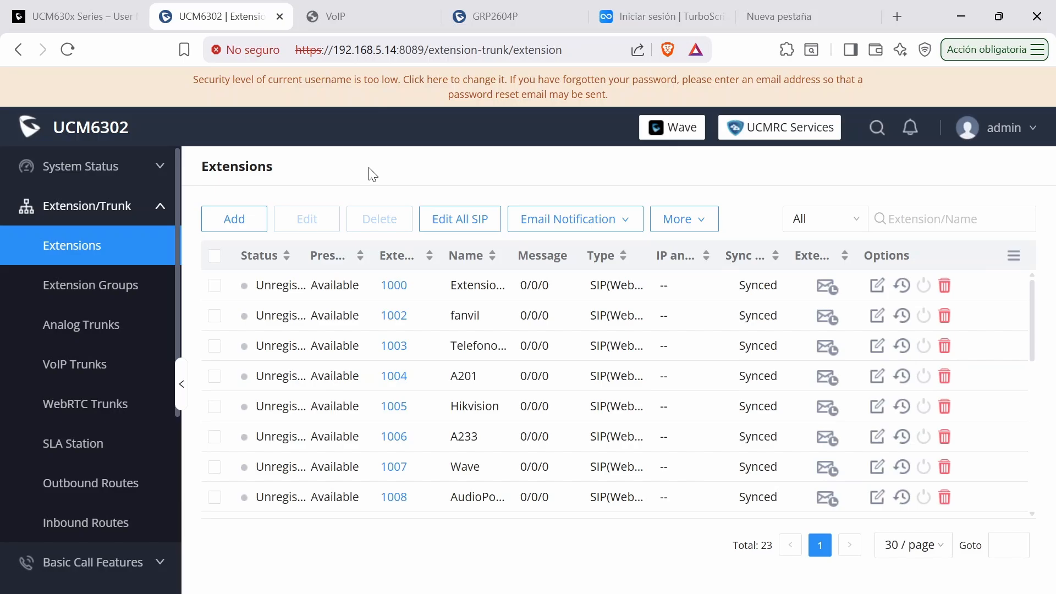
# Look over the Fanvil V67 and GRP2604P phone pages, and return to the UCM6302 to open extension 1000 for editing
pyautogui.click(345, 14)
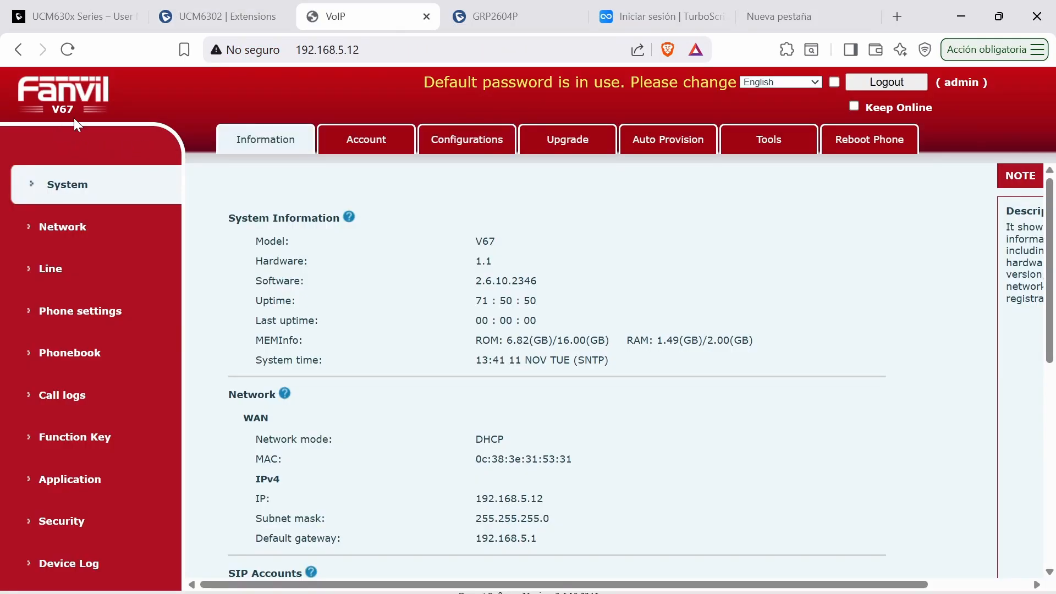
pyautogui.click(503, 22)
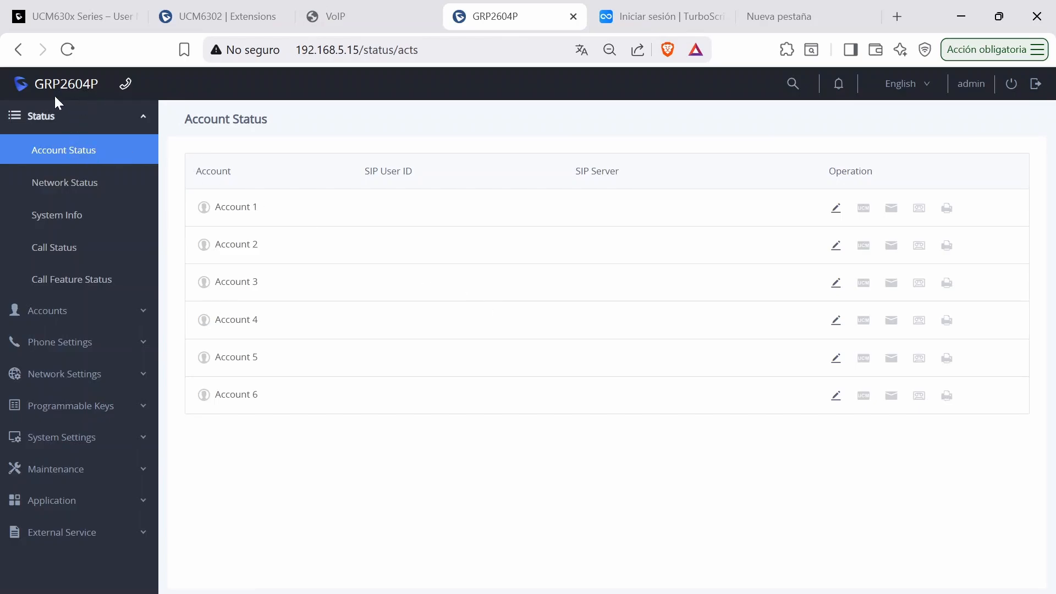
pyautogui.click(227, 9)
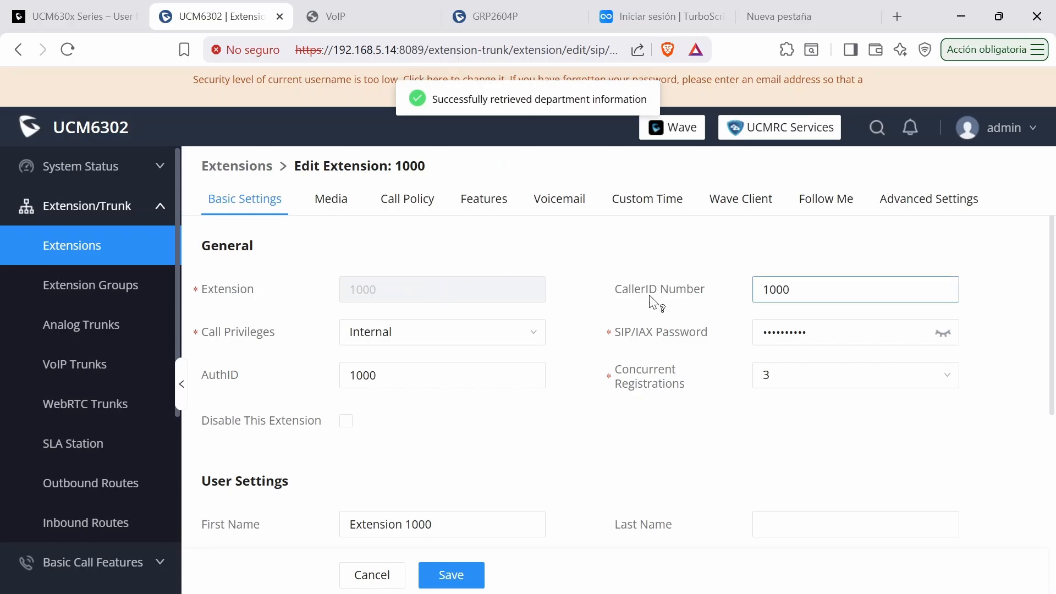
# Review the CallerID Number and AuthID in the basic settings of extension 1000
pyautogui.moveTo(614, 290); pyautogui.dragTo(698, 302)
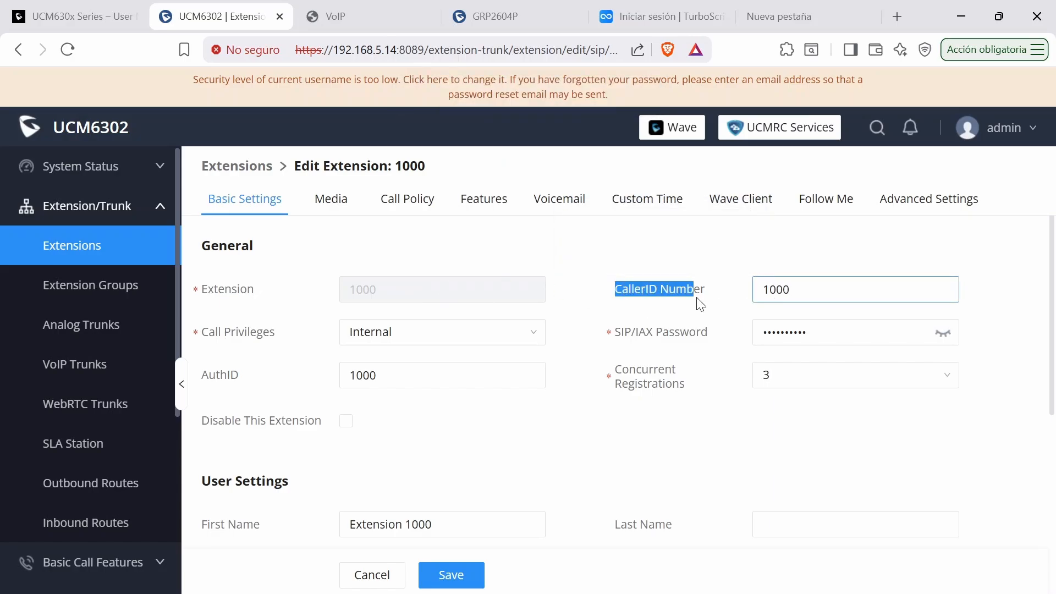
pyautogui.moveTo(258, 376); pyautogui.dragTo(162, 376)
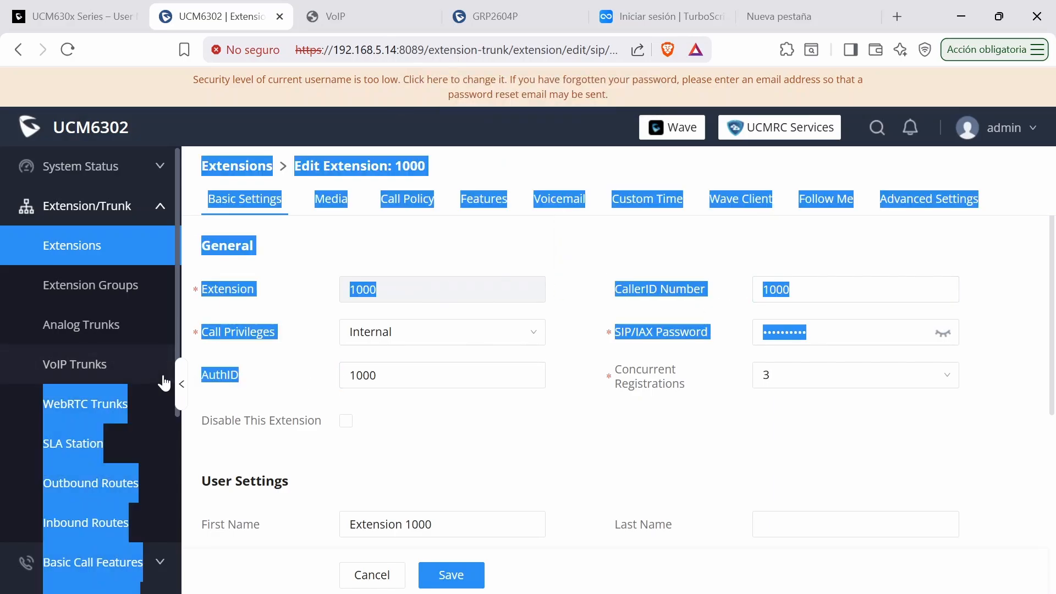
pyautogui.click(237, 379)
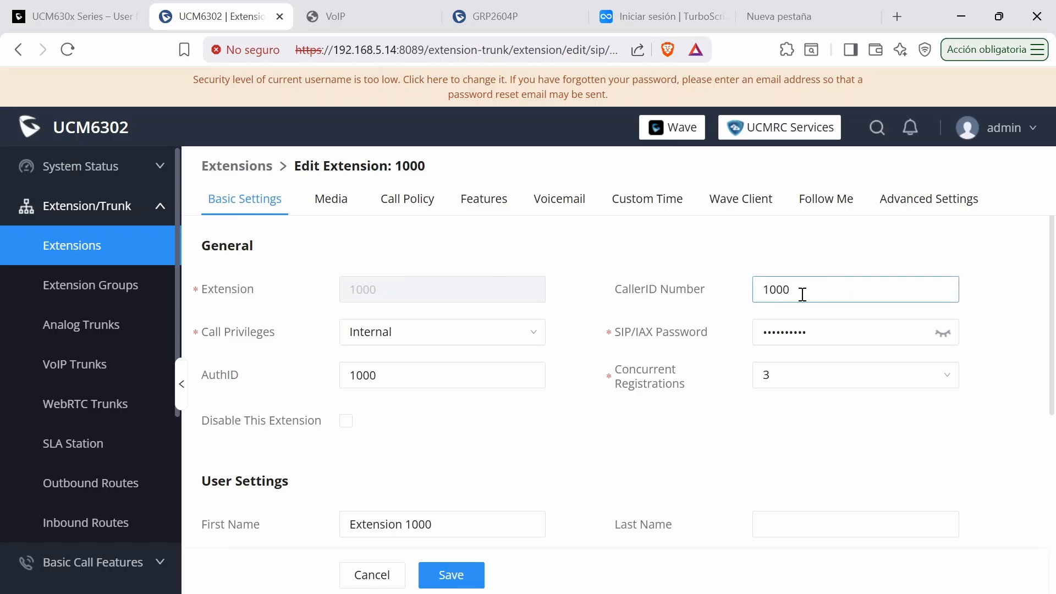
pyautogui.moveTo(802, 295); pyautogui.dragTo(707, 293)
pyautogui.moveTo(396, 376); pyautogui.dragTo(274, 396)
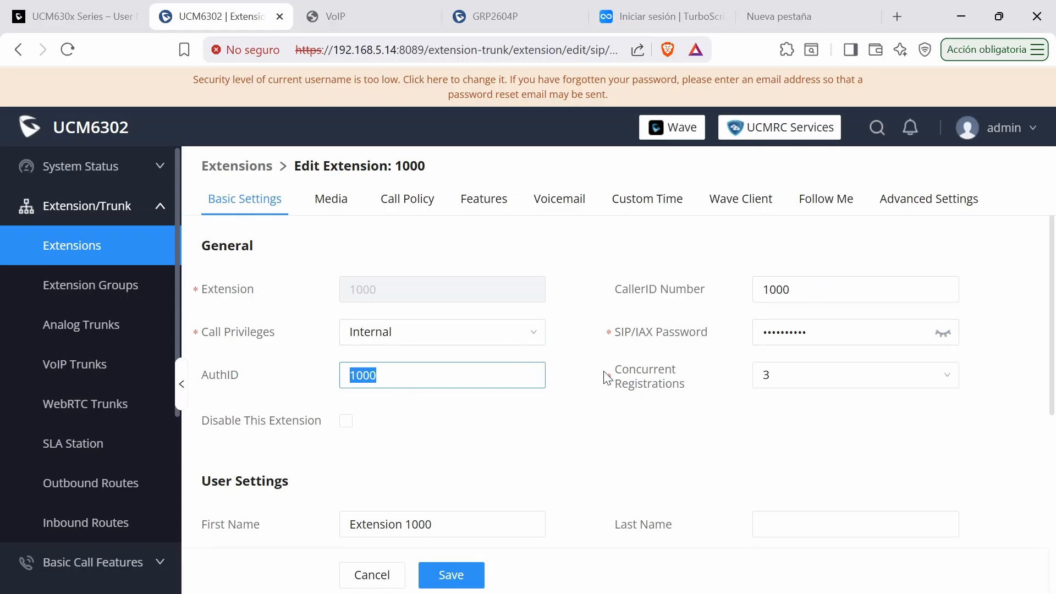
pyautogui.doubleClick(818, 292)
pyautogui.doubleClick(410, 375)
# Reveal and copy the SIP/IAX password of extension 1000, and save the extension and apply the changes
pyautogui.click(942, 333)
pyautogui.moveTo(874, 330); pyautogui.dragTo(718, 353)
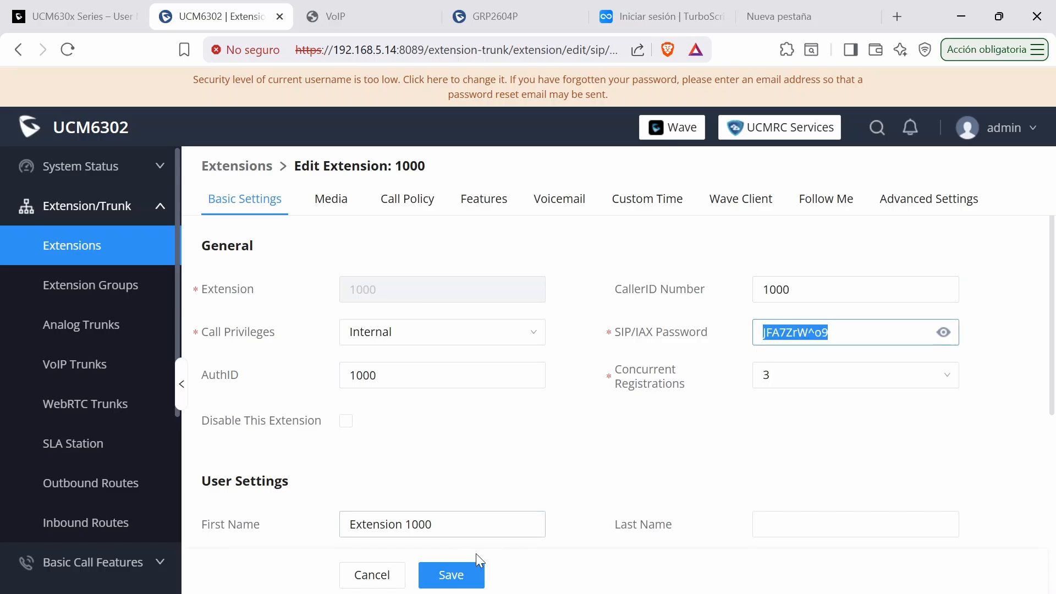
pyautogui.scroll(-1, 569, 474)
pyautogui.scroll(-3, 569, 474)
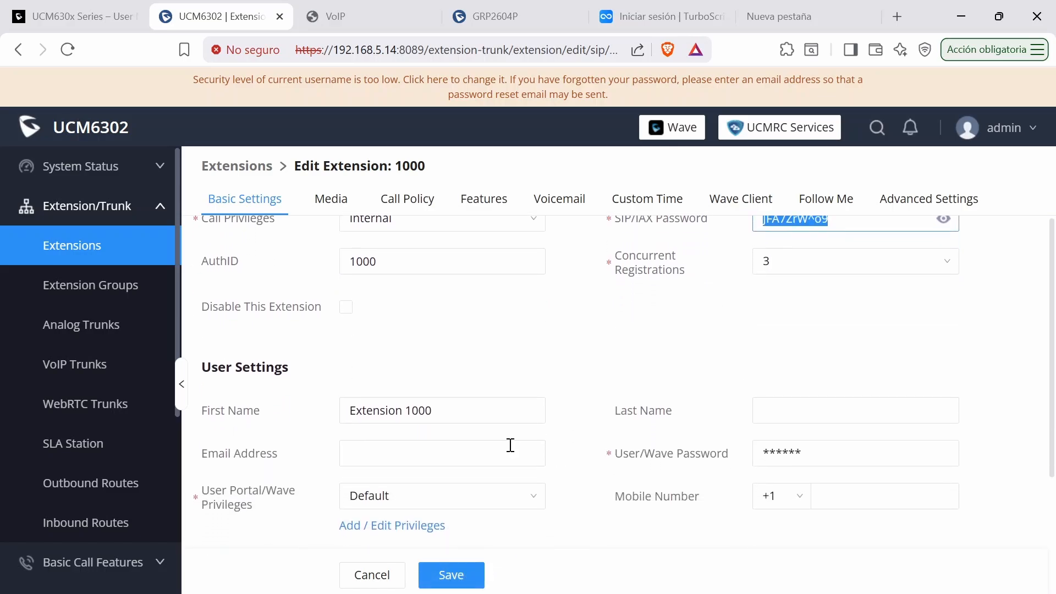
pyautogui.click(459, 410)
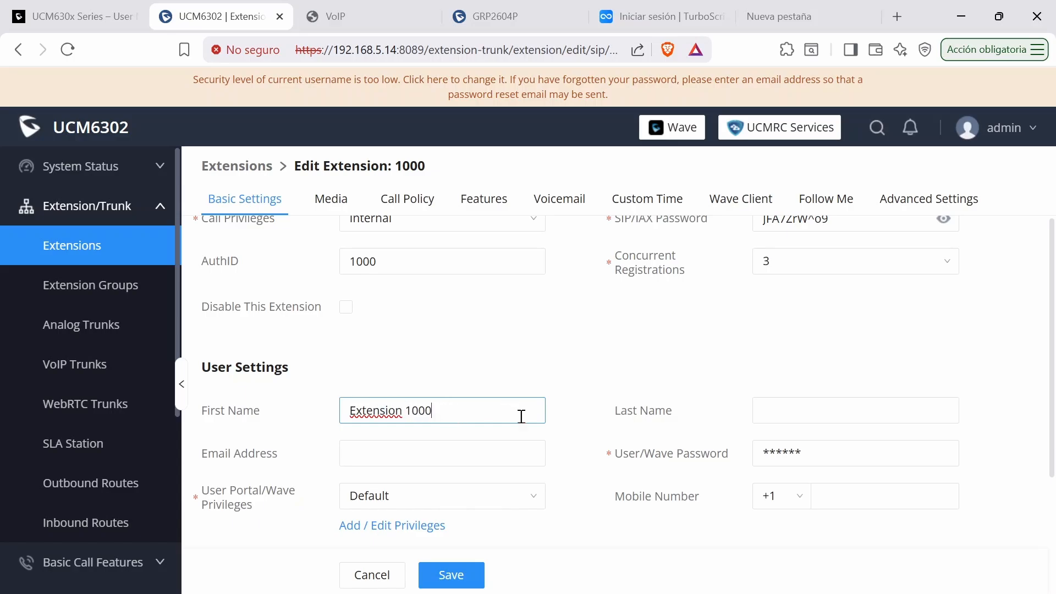
pyautogui.click(468, 576)
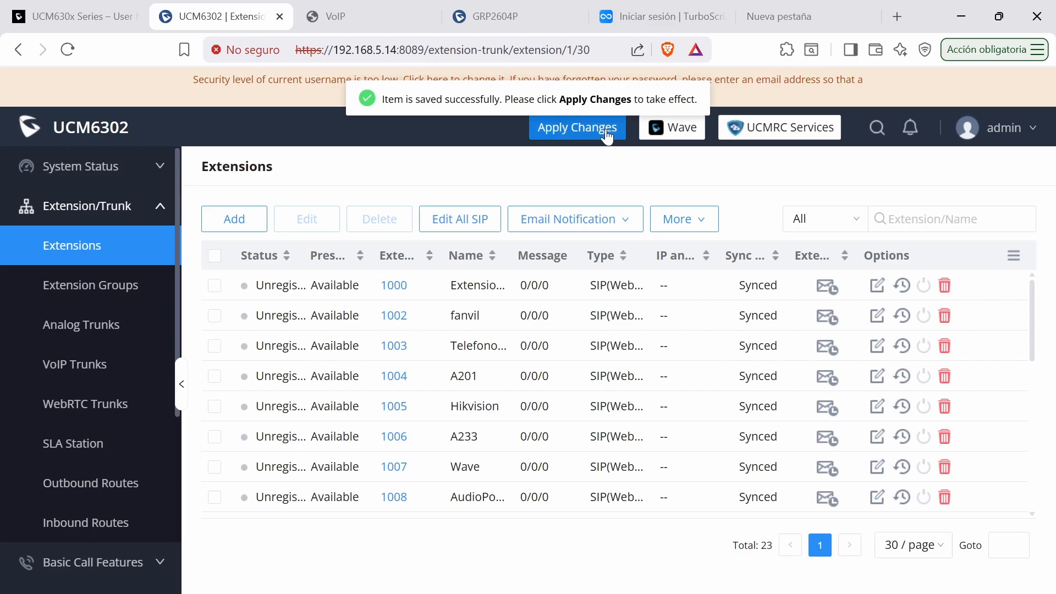
pyautogui.click(607, 135)
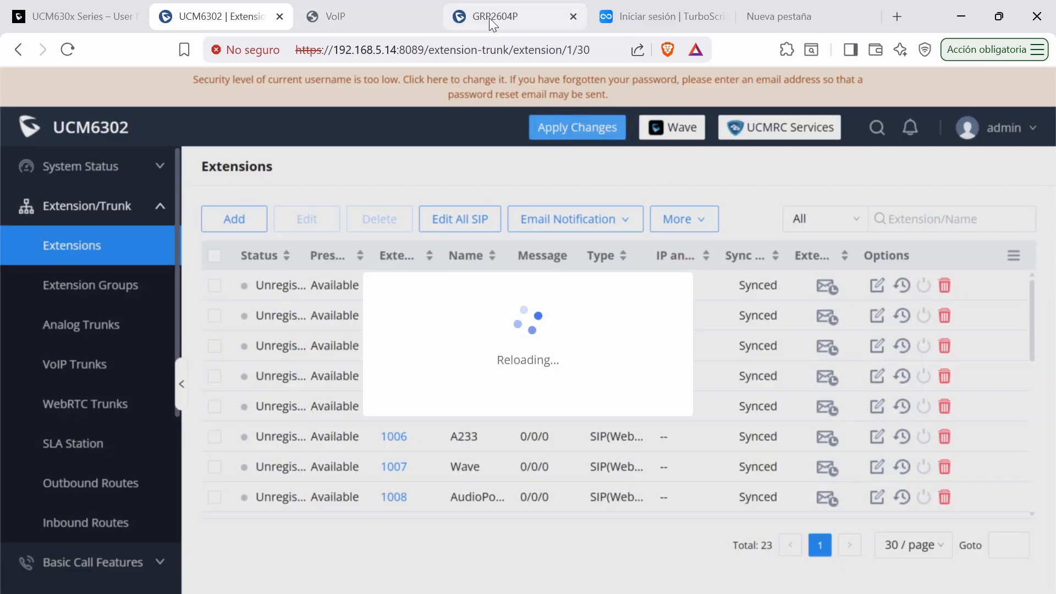
# Switch to the GRP2604P phone page, activate Account 1 and set its account name to Extension_1000
pyautogui.moveTo(491, 22); pyautogui.dragTo(350, 22)
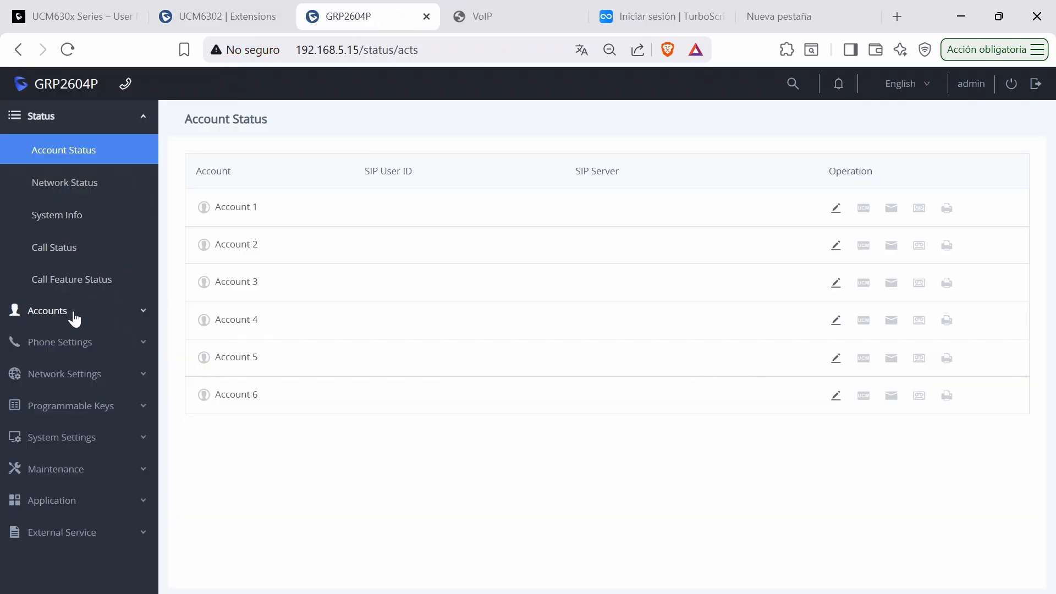
pyautogui.click(53, 313)
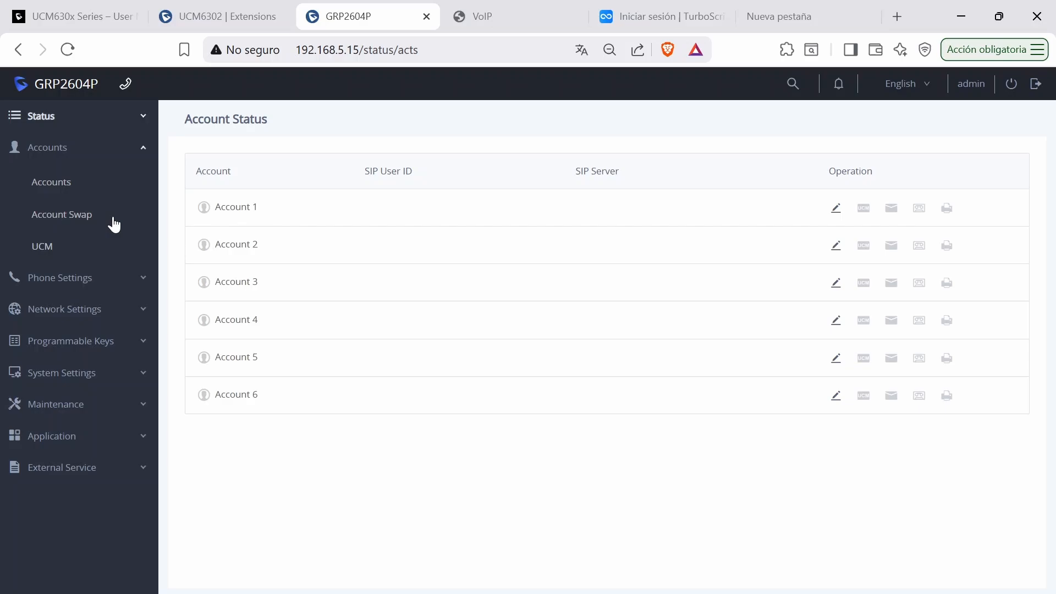
pyautogui.click(64, 189)
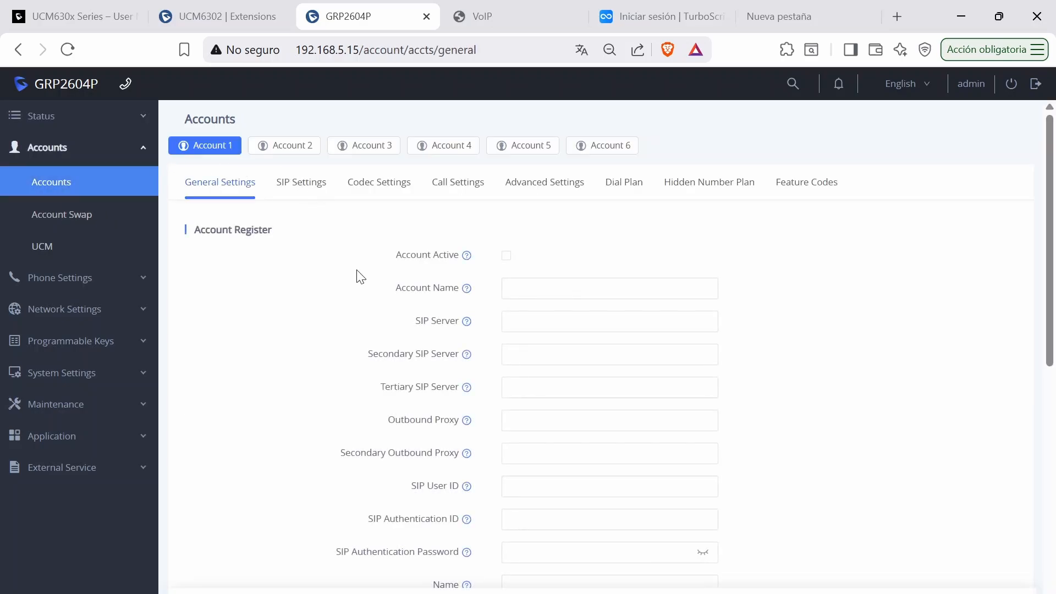
pyautogui.click(506, 256)
pyautogui.click(550, 283)
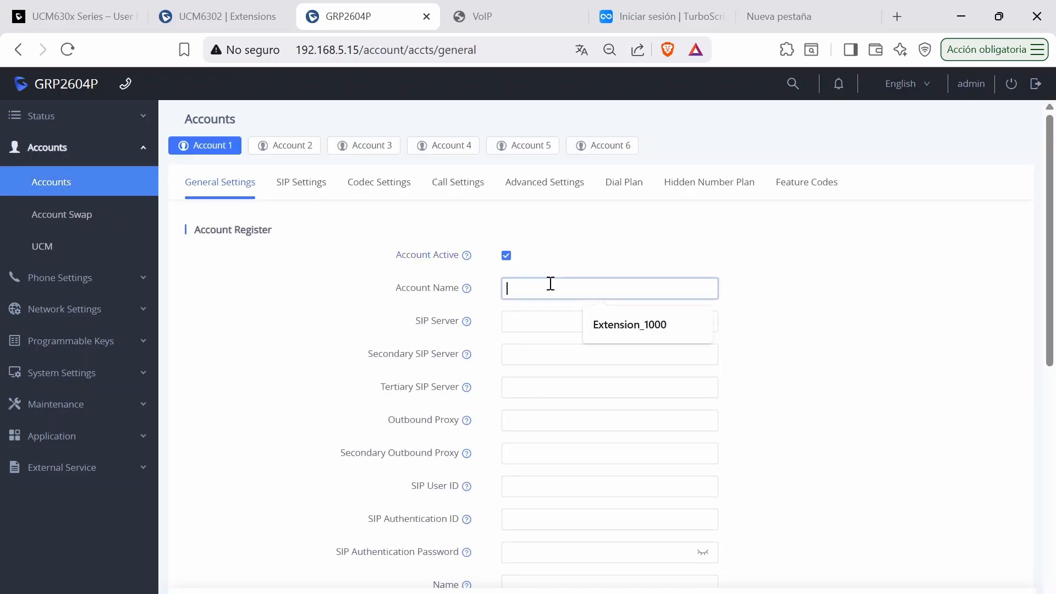
pyautogui.click(661, 329)
# Set the SIP server of Account 1 to 192.168.5.14
pyautogui.click(532, 314)
pyautogui.click(631, 362)
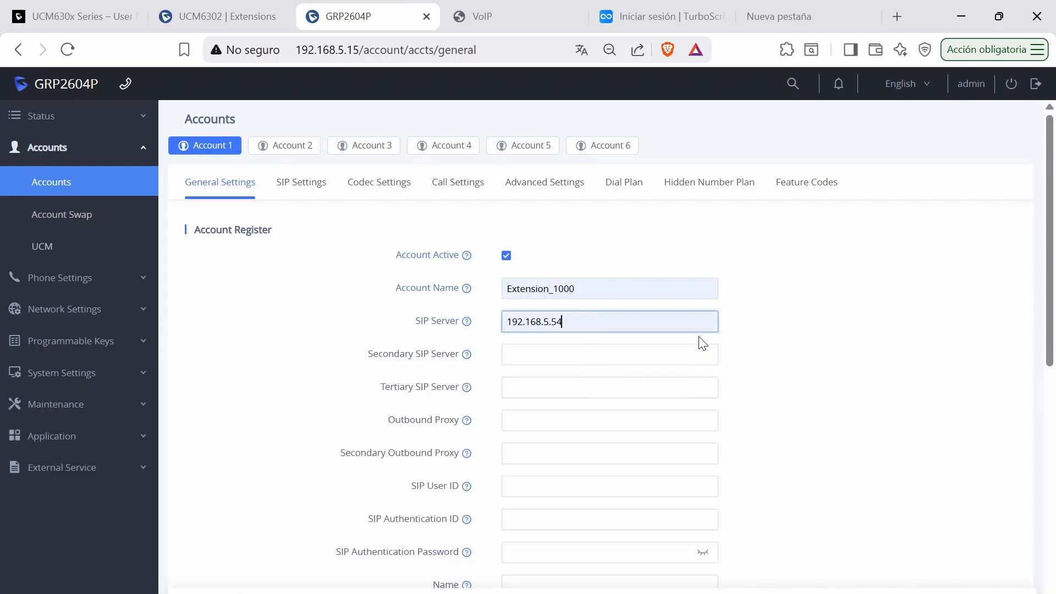
pyautogui.press('BackSpace')
pyautogui.press('BackSpace')
pyautogui.write('1')
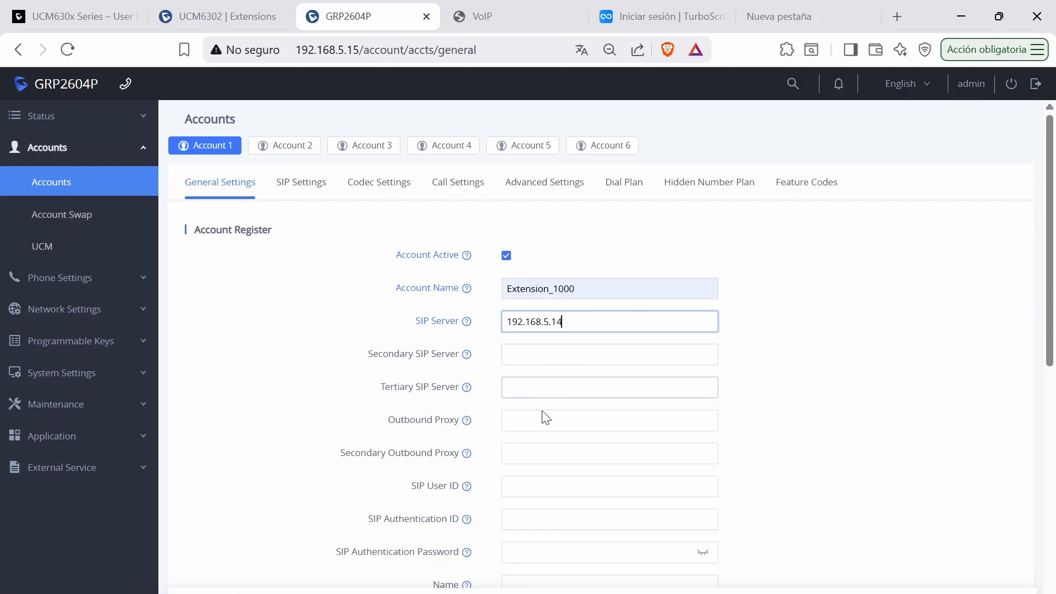
# Set both the SIP User ID and the SIP Authentication ID of Account 1 to 1000
pyautogui.click(517, 476)
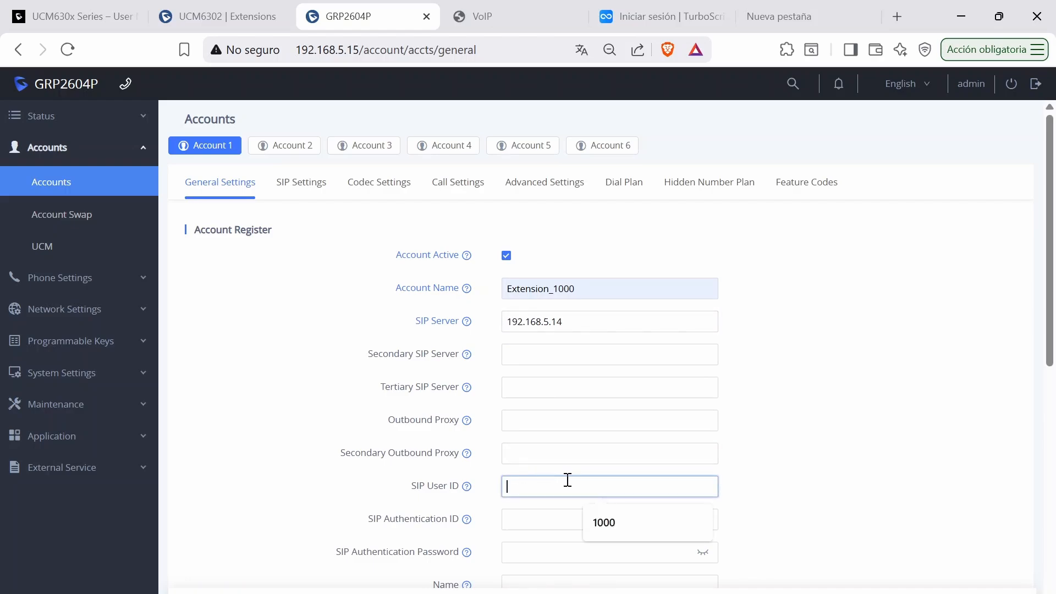
pyautogui.write('1000')
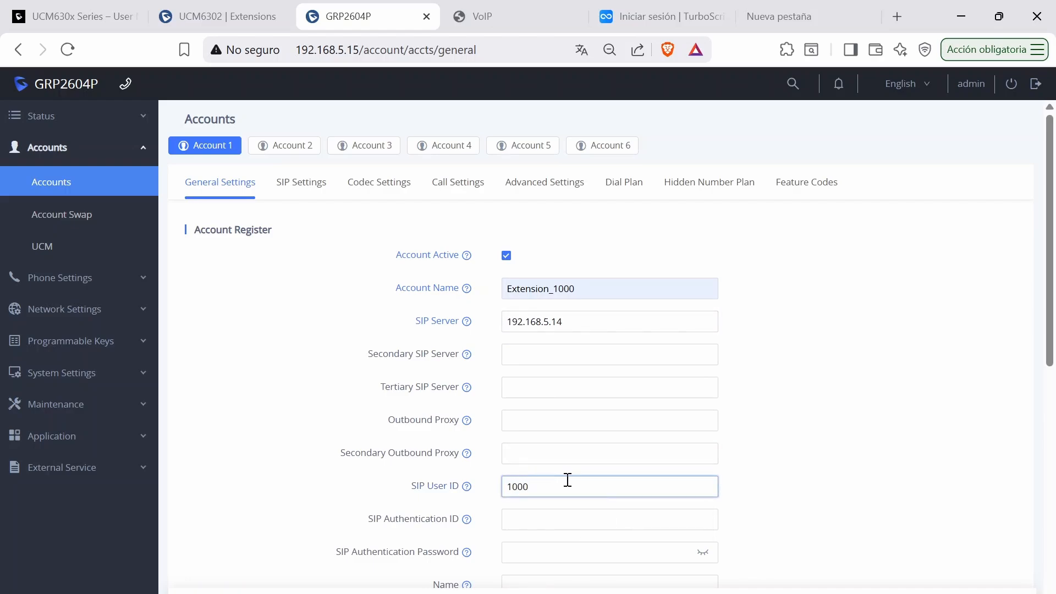
pyautogui.press('Tab')
pyautogui.write('1000')
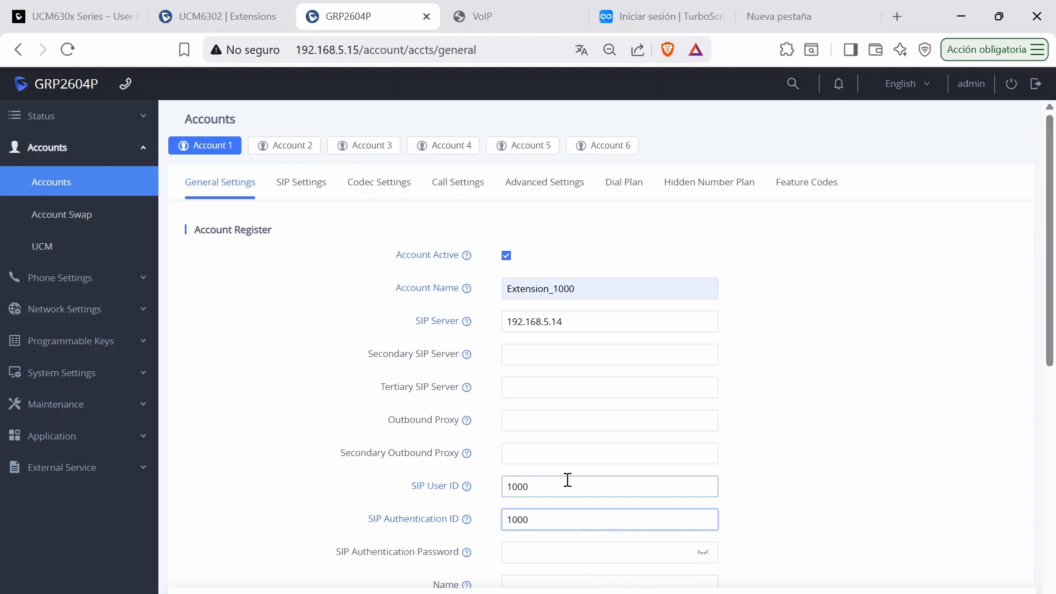
# Paste the copied SIP authentication password into Account 1, and save and apply the account settings
pyautogui.click(526, 546)
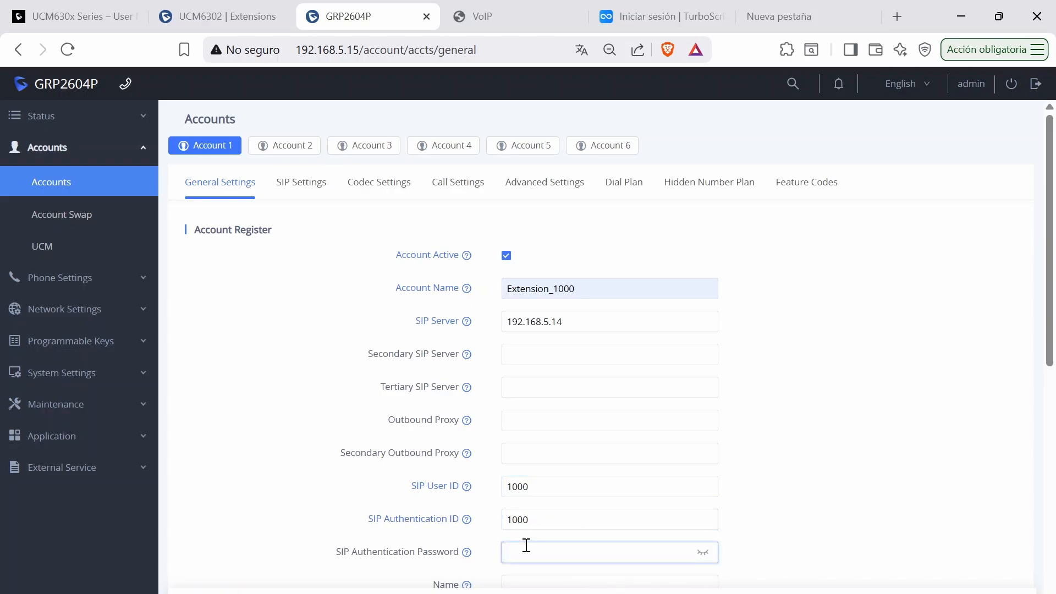
pyautogui.hotkey('ctrl', 'v')
pyautogui.scroll(-1, 610, 544)
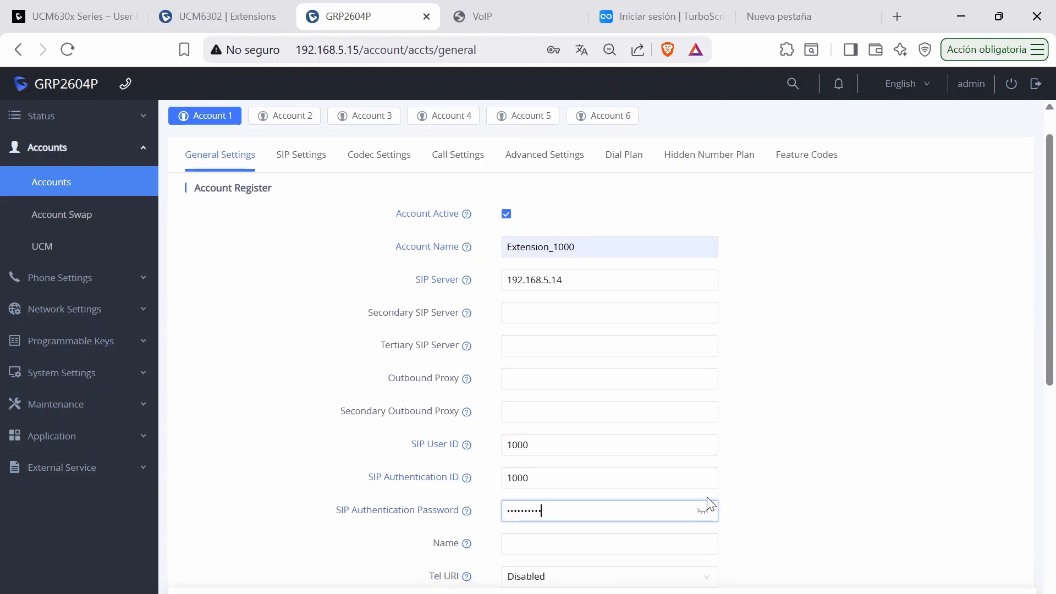
pyautogui.click(706, 513)
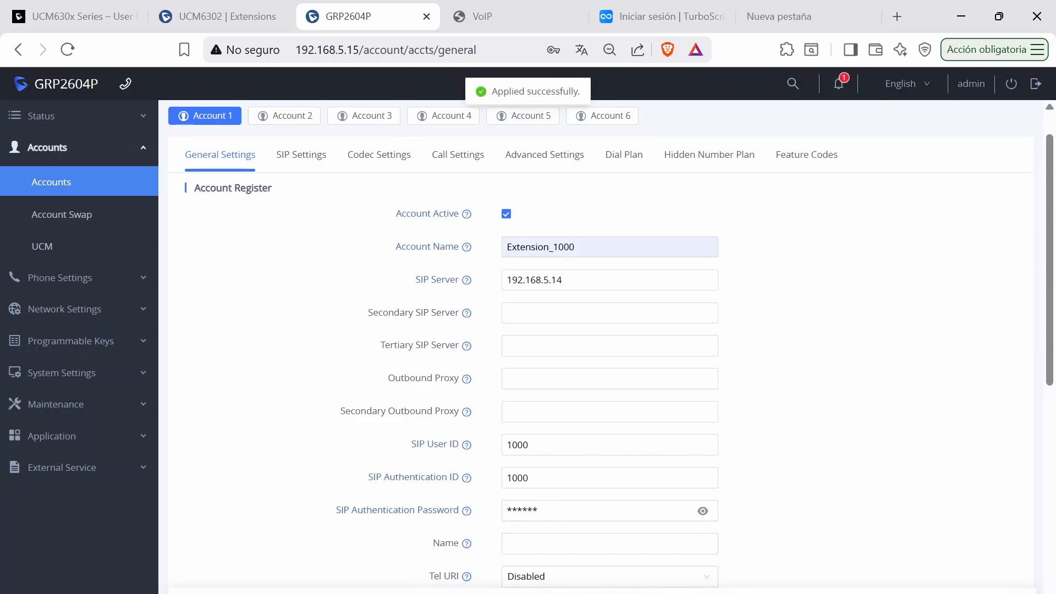
# Refresh the GRP2604P account status and check the registration of Account 1
pyautogui.click(67, 49)
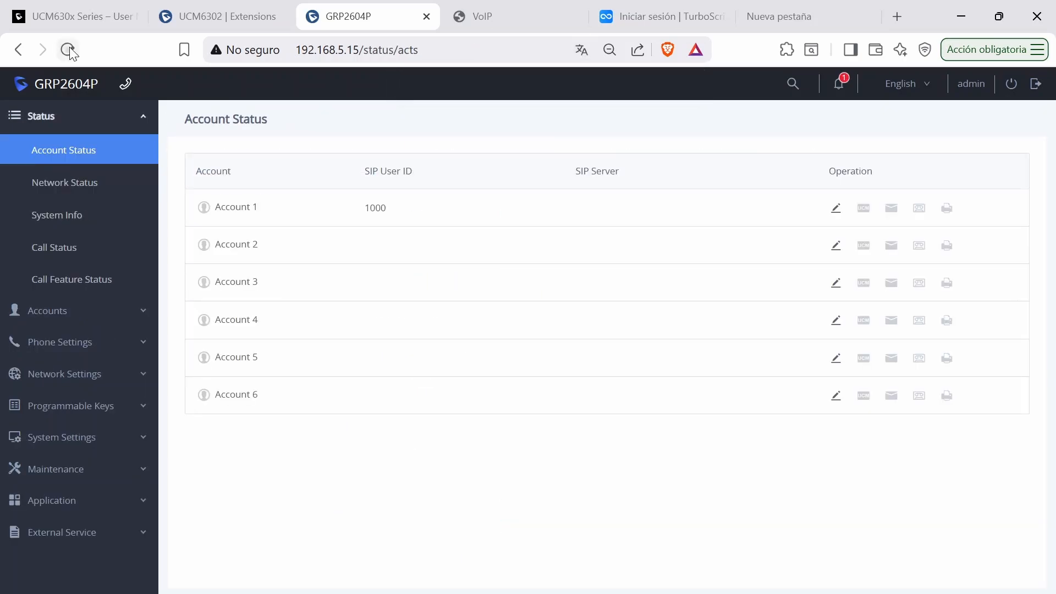
pyautogui.click(68, 50)
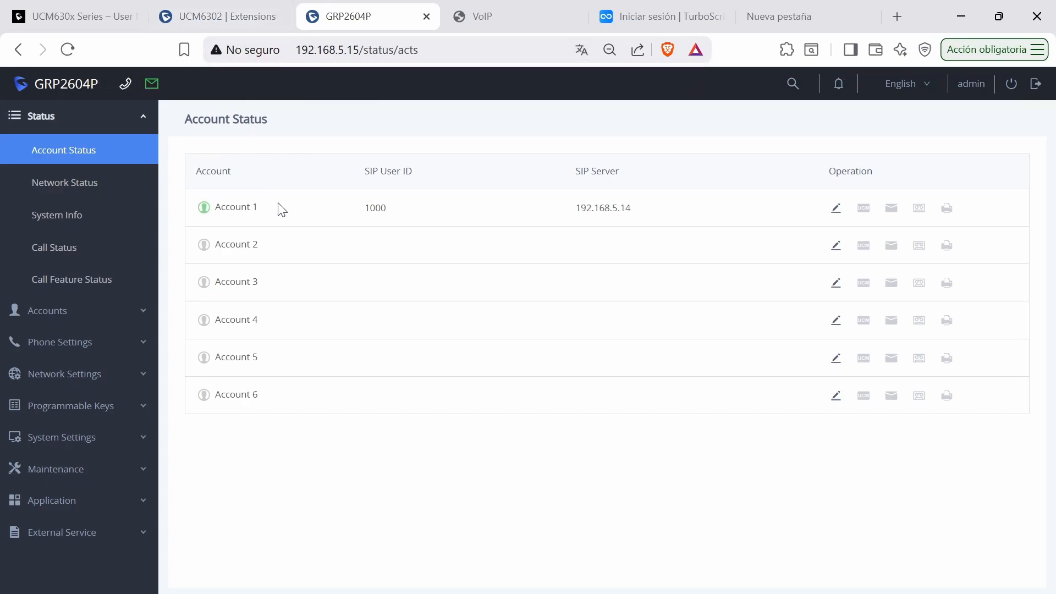
pyautogui.tripleClick(216, 214)
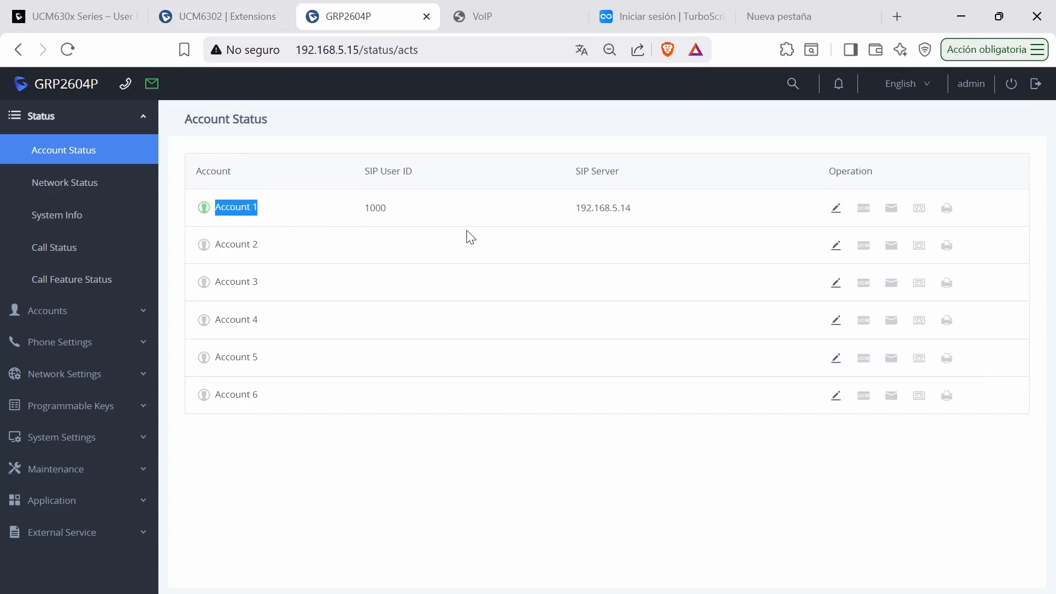
# Open extension 1002 on the UCM6302, check its CallerID Number and AuthID, and copy its SIP/IAX password
pyautogui.click(217, 21)
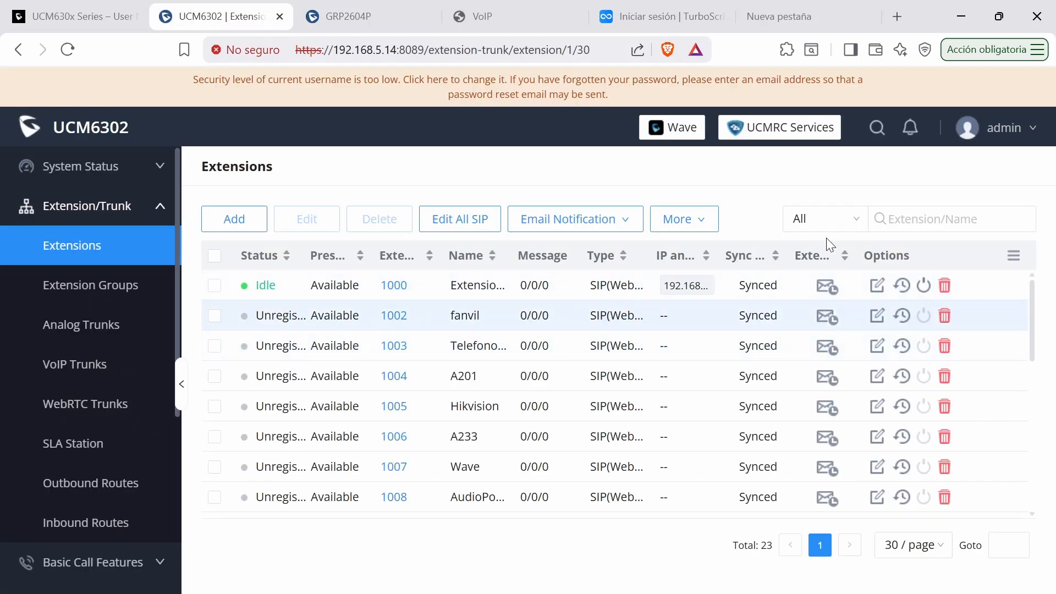
pyautogui.click(878, 321)
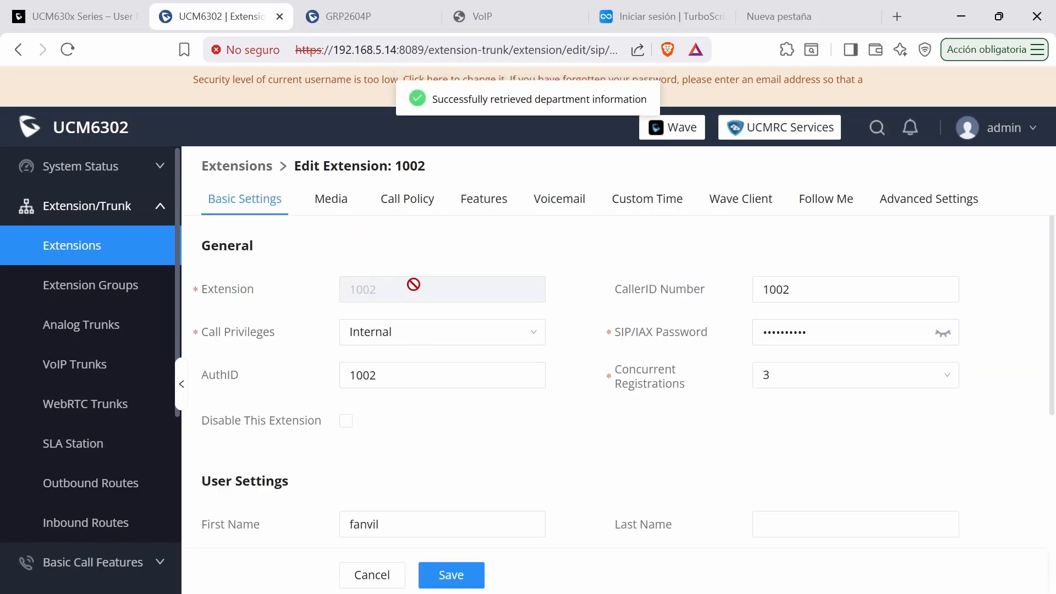
pyautogui.click(809, 291)
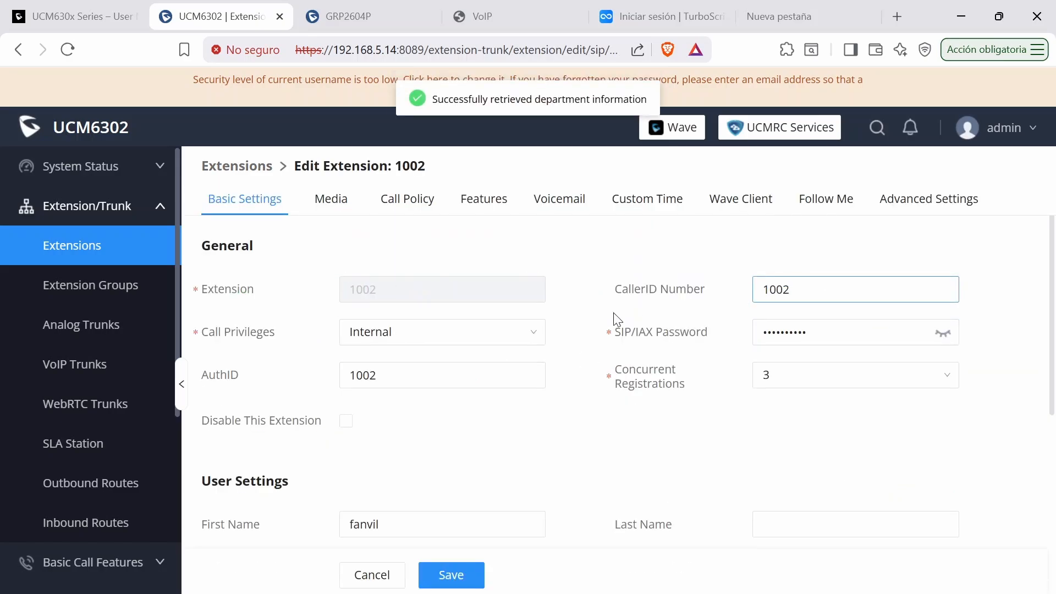
pyautogui.doubleClick(404, 373)
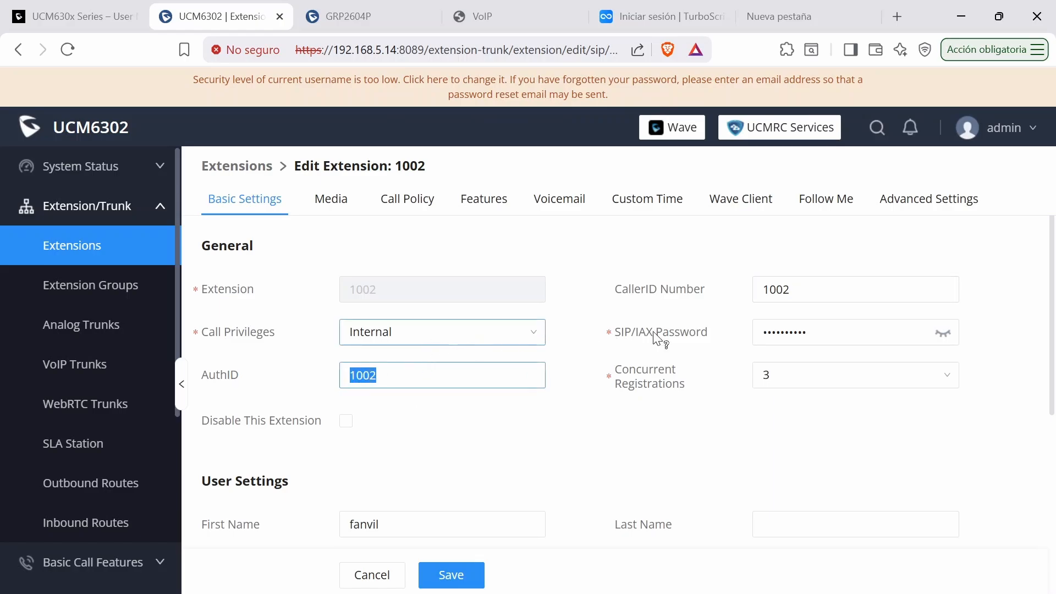
pyautogui.click(692, 334)
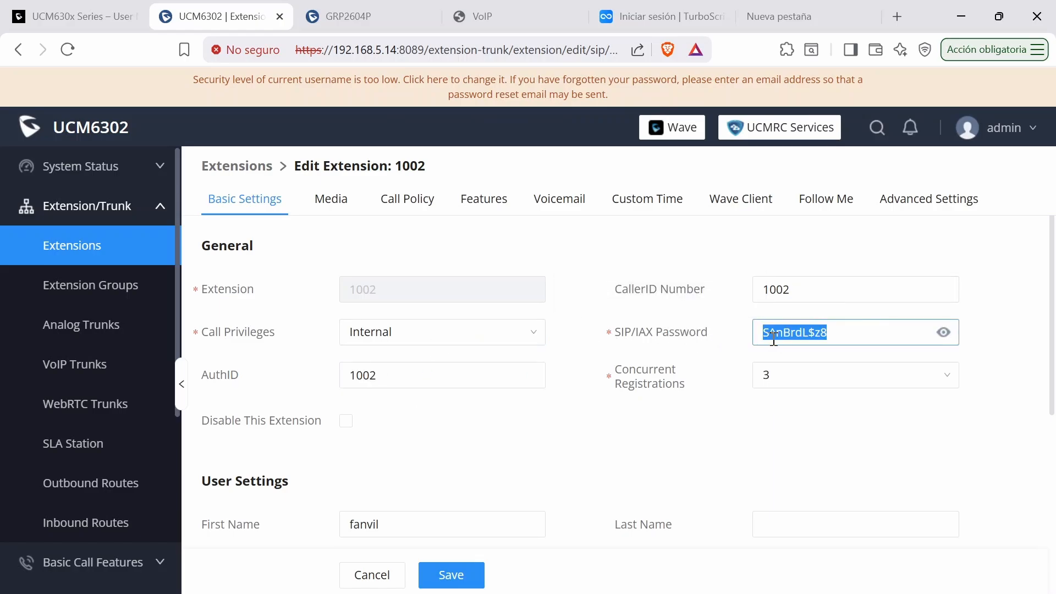
# Save extension 1002 and apply the changes on the UCM6302
pyautogui.click(470, 574)
pyautogui.scroll(-3, 502, 500)
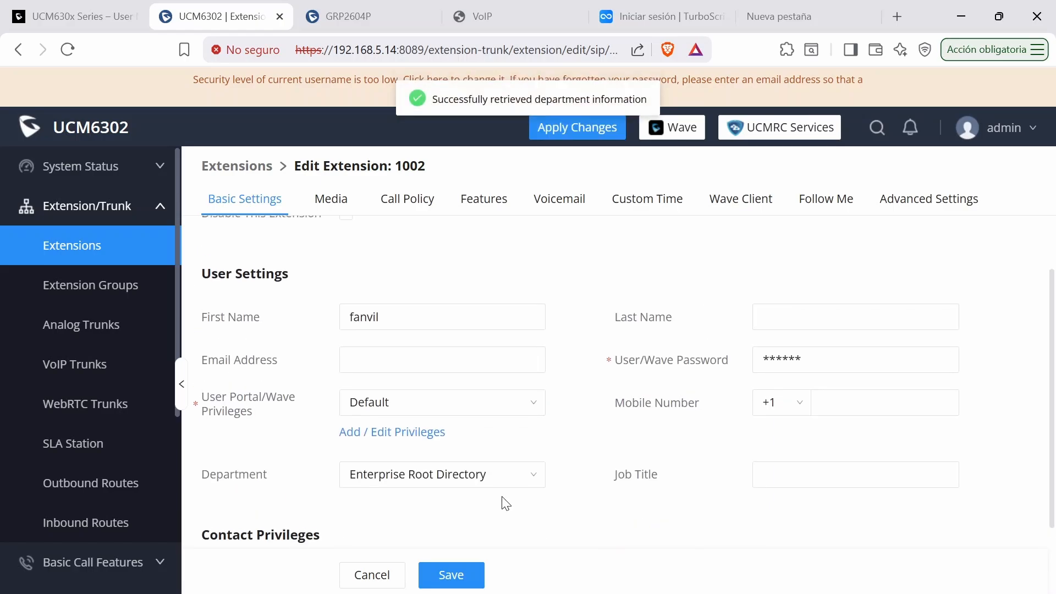
pyautogui.scroll(3, 578, 339)
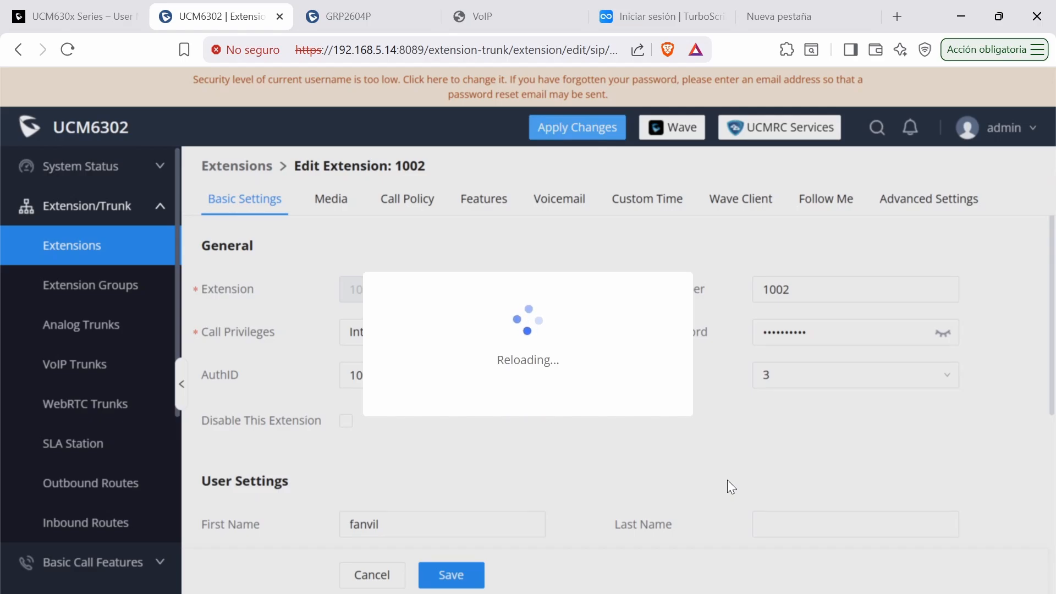
# Open the Fanvil V67's SIP line settings and check the Username and Authentication User of line 1002@SIP1
pyautogui.click(64, 272)
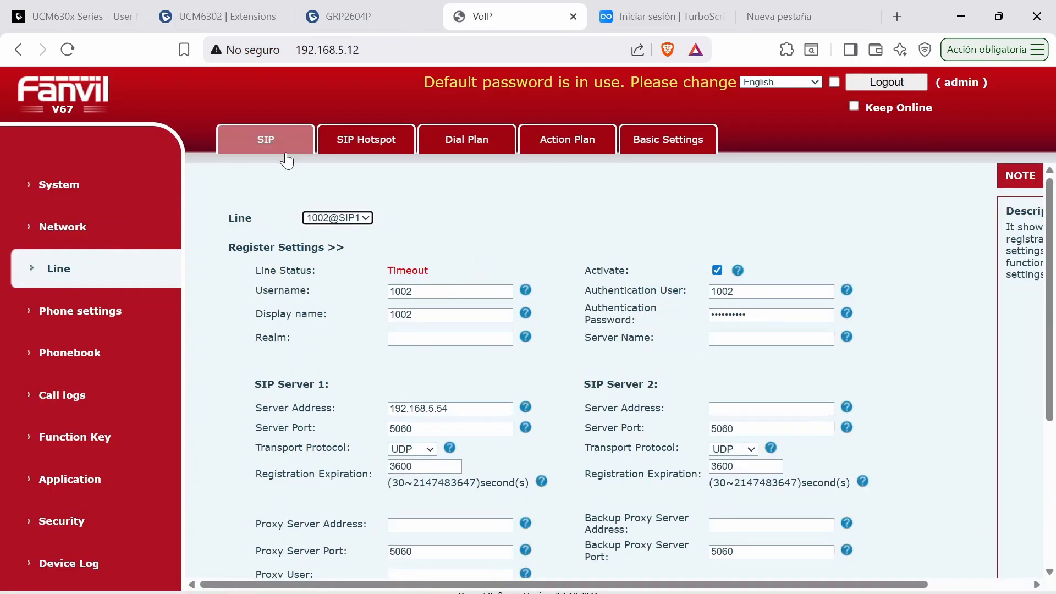
pyautogui.click(427, 295)
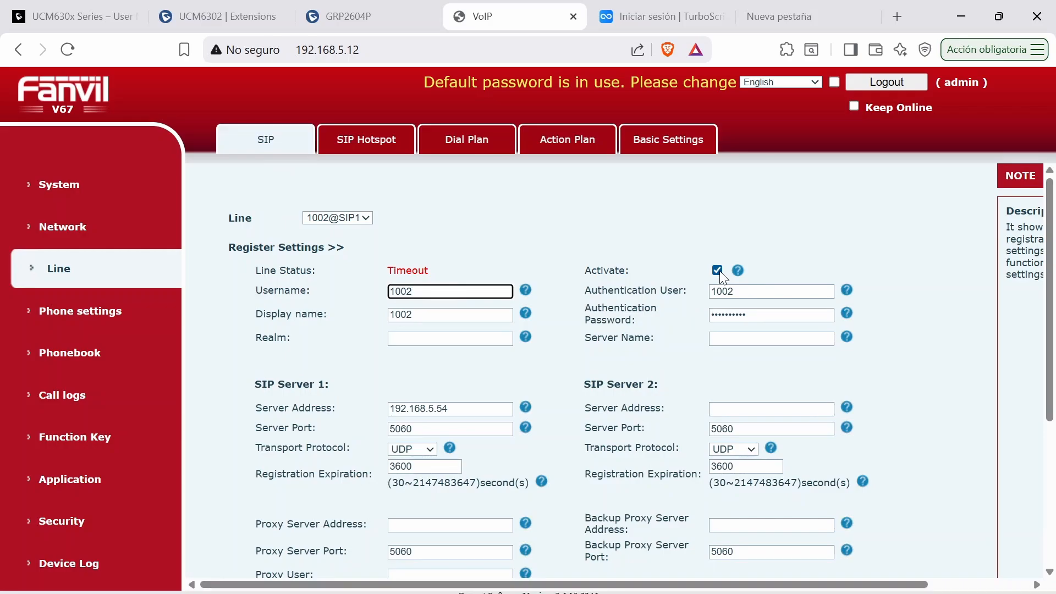
pyautogui.click(745, 291)
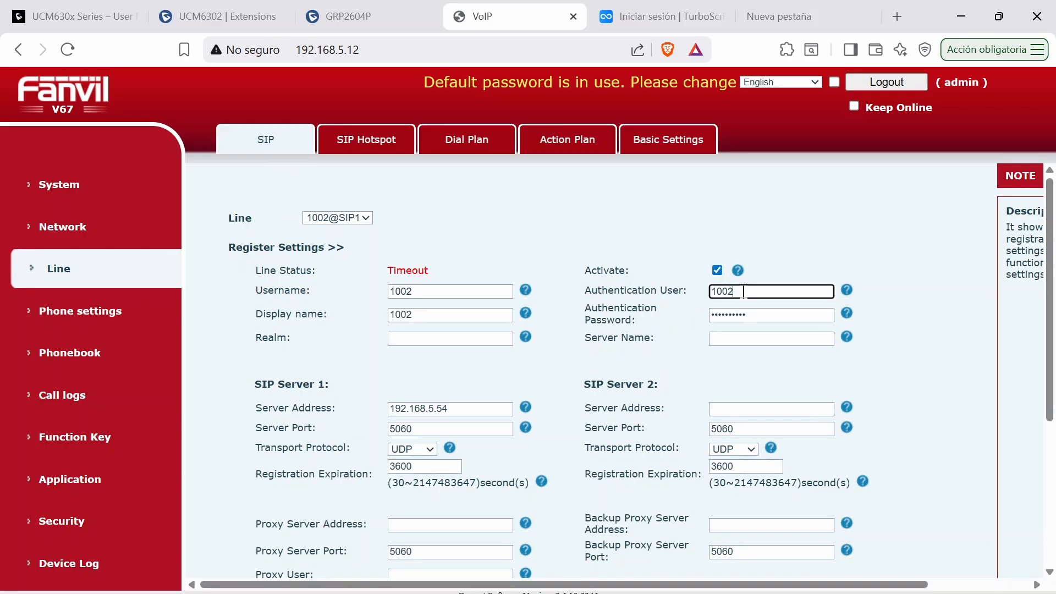
# Set the line's Display name to Fanvil and replace its Authentication Password with the copied SIP password
pyautogui.moveTo(440, 316); pyautogui.dragTo(354, 323)
pyautogui.write('Fanvil')
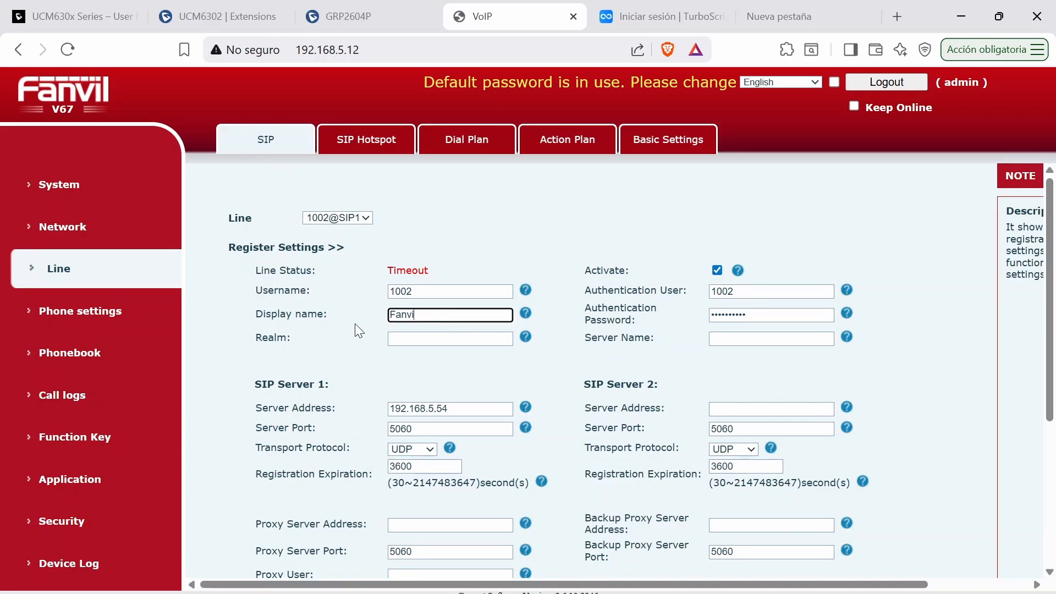
pyautogui.press('Tab')
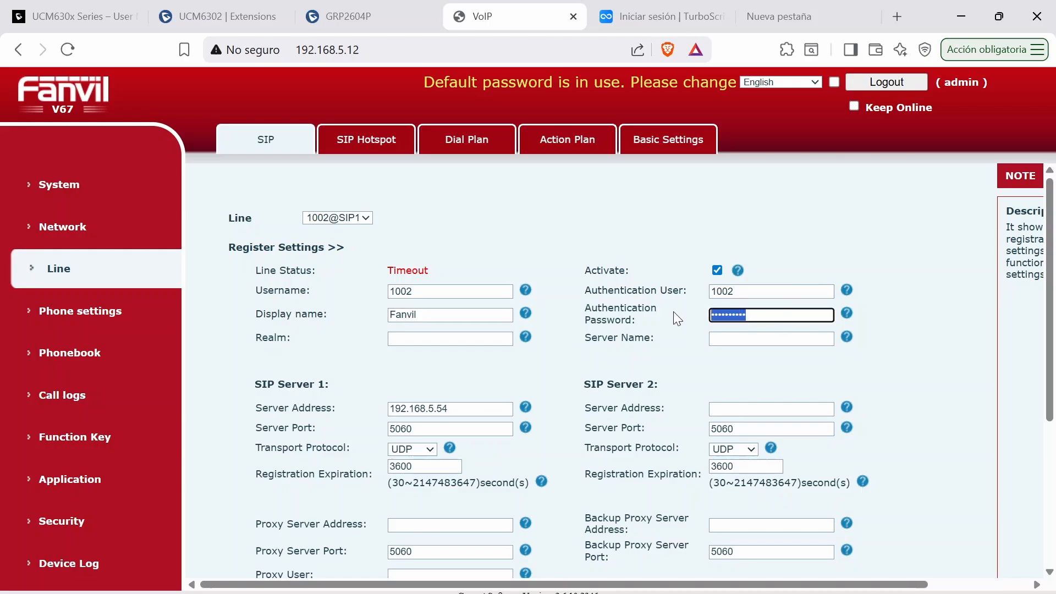
pyautogui.press('BackSpace')
pyautogui.hotkey('ctrl', 'v')
# Paste the copied authentication password into Server Name to view it in plain text, and clear the field
pyautogui.click(720, 339)
pyautogui.hotkey('ctrl', 'v')
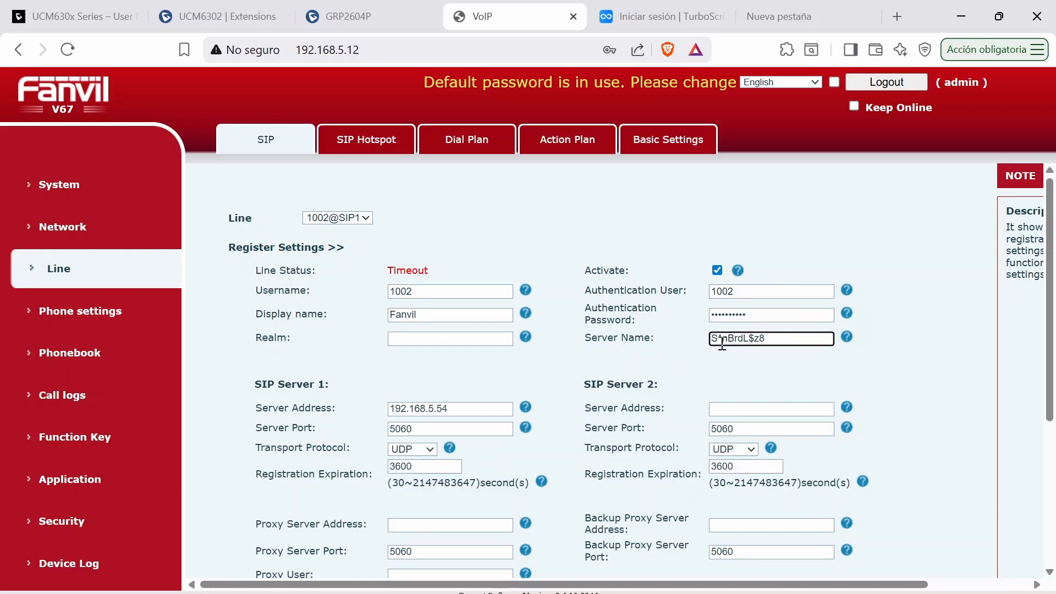
pyautogui.press('BackSpace')
pyautogui.press('BackSpace')
pyautogui.press('BackSpace')
pyautogui.press('BackSpace')
pyautogui.press('BackSpace')
pyautogui.press('BackSpace')
pyautogui.press('BackSpace')
pyautogui.press('BackSpace')
pyautogui.press('BackSpace')
pyautogui.press('Tab')
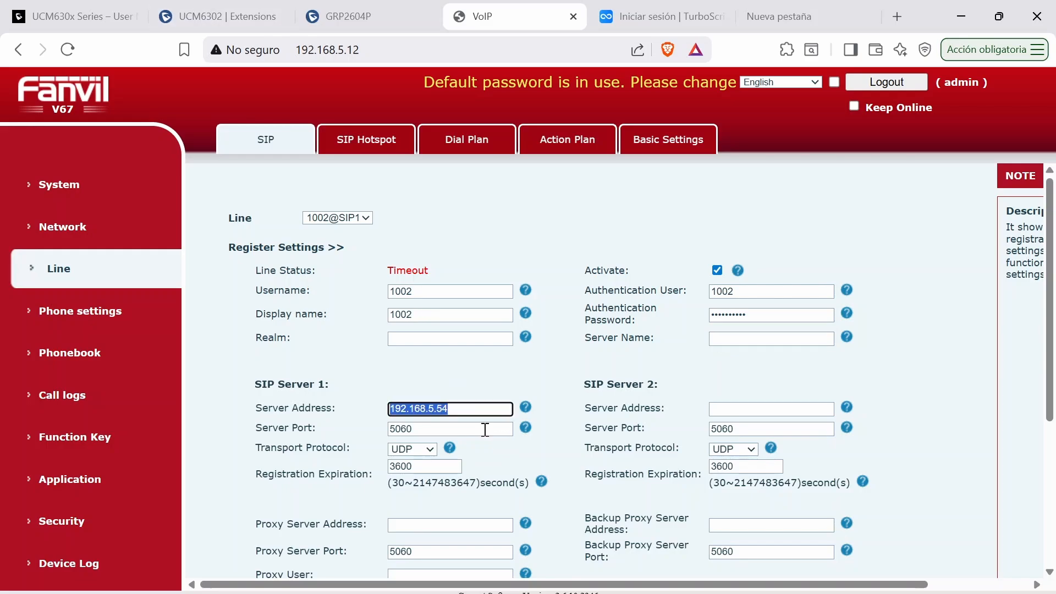
# Set the SIP Server 1 Server Address to 192.168.5.14 and apply the line settings
pyautogui.click(474, 408)
pyautogui.press('BackSpace')
pyautogui.press('BackSpace')
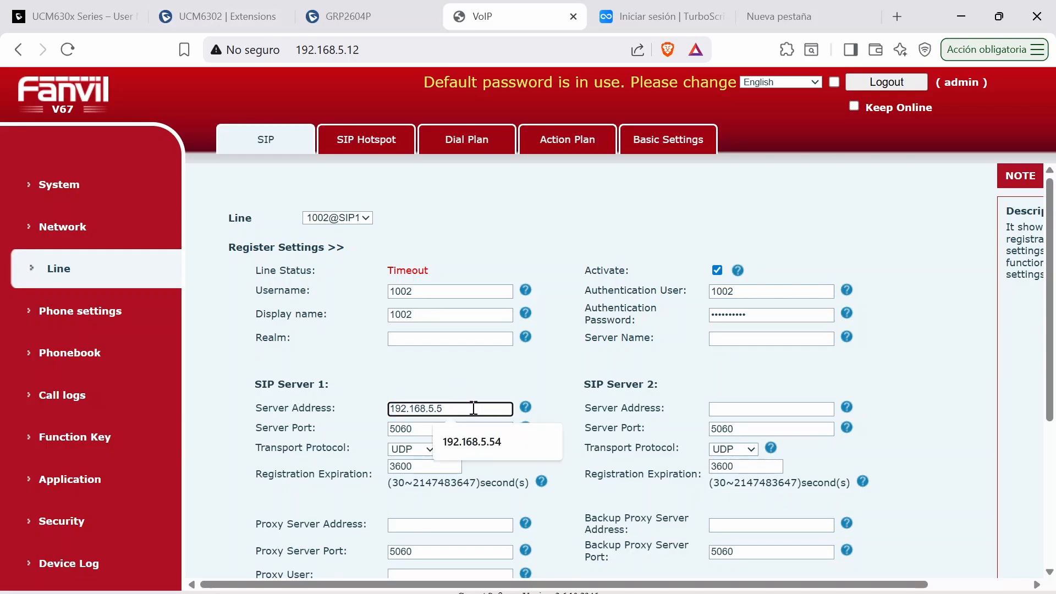
pyautogui.write('14')
pyautogui.press('Escape')
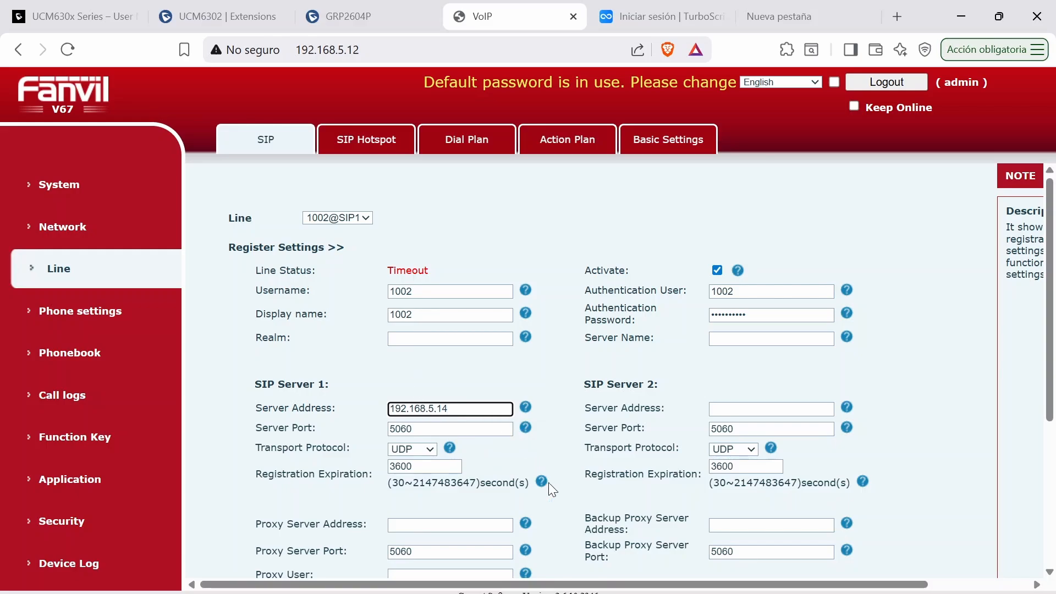
pyautogui.scroll(-5, 554, 494)
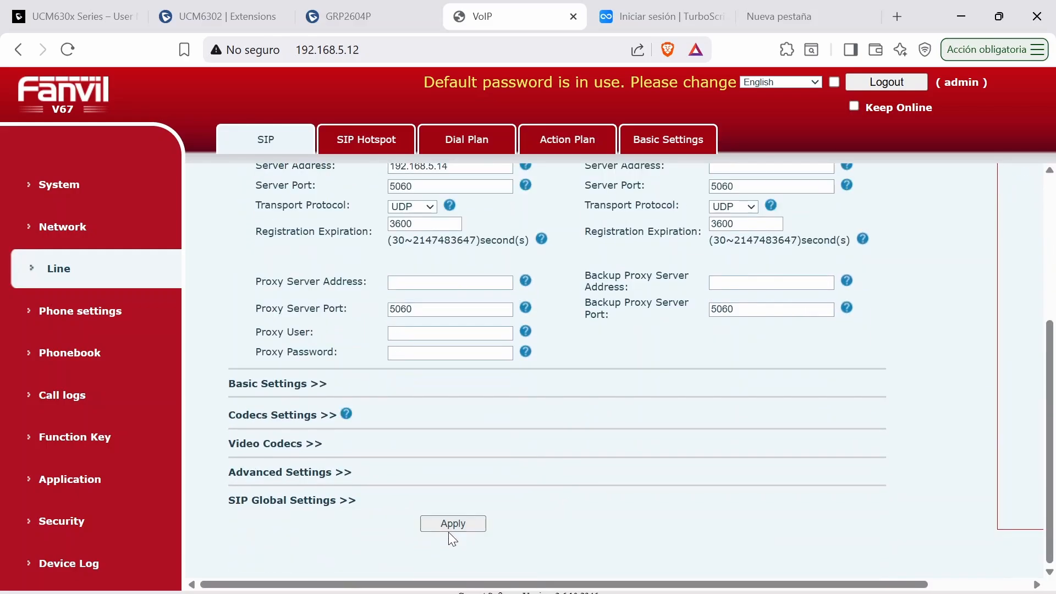
pyautogui.click(444, 527)
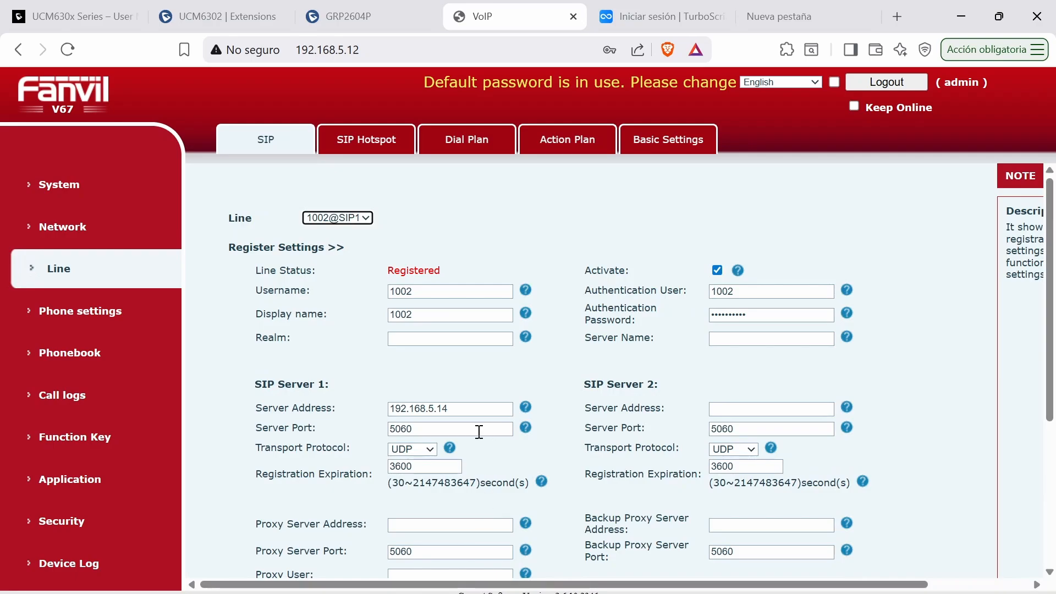
# Check the Fanvil's Line Status, and check the status of extensions 1000 and 1002 on the UCM6302
pyautogui.moveTo(447, 273); pyautogui.dragTo(384, 275)
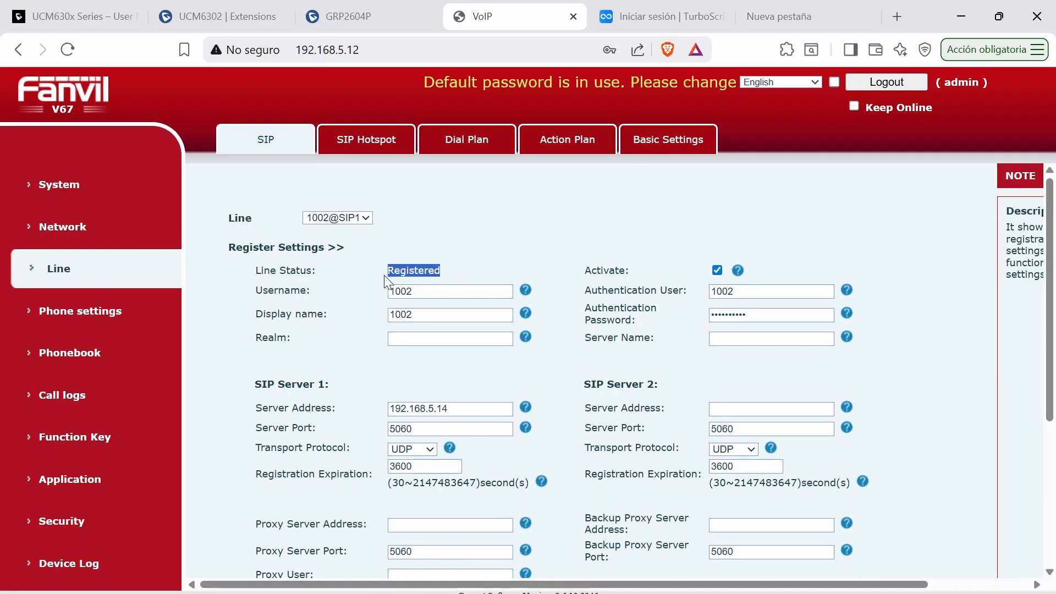
pyautogui.click(235, 18)
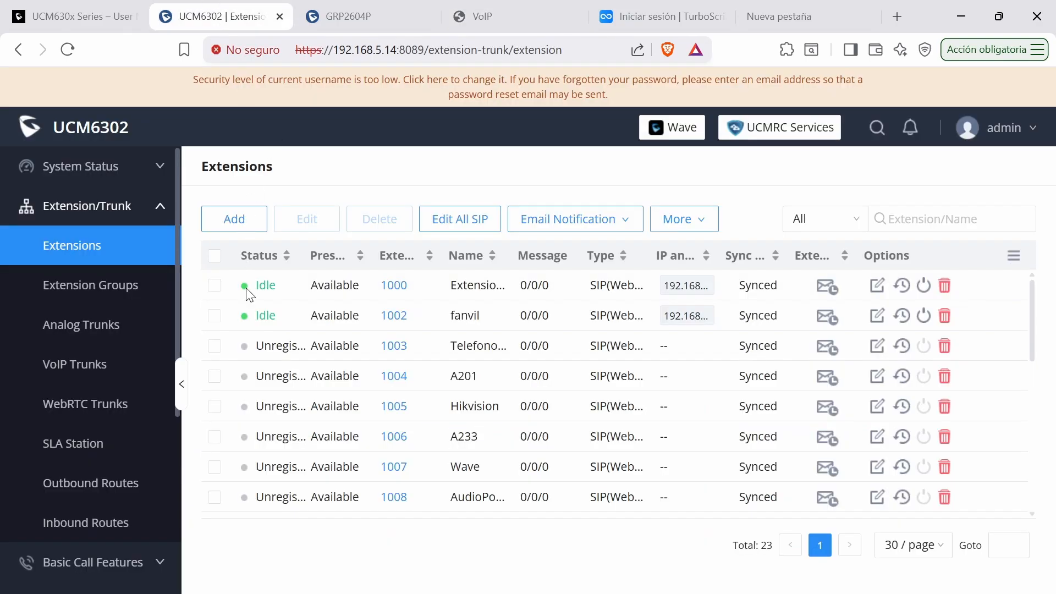
pyautogui.moveTo(258, 317); pyautogui.dragTo(425, 321)
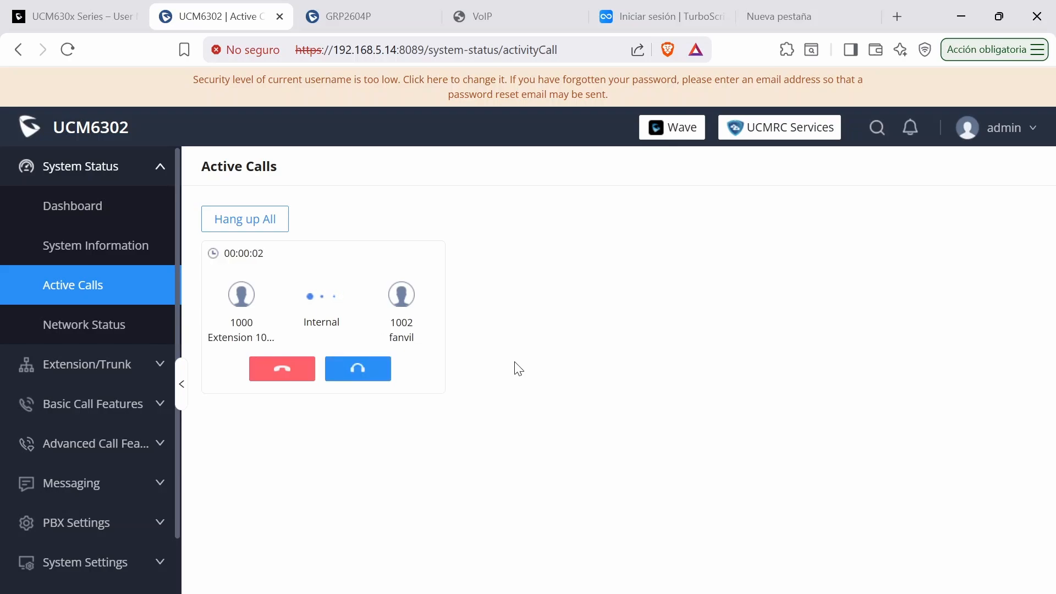
# Check the duration of the active call between extensions 1000 and 1002 on the UCM6302
pyautogui.moveTo(275, 256); pyautogui.dragTo(233, 256)
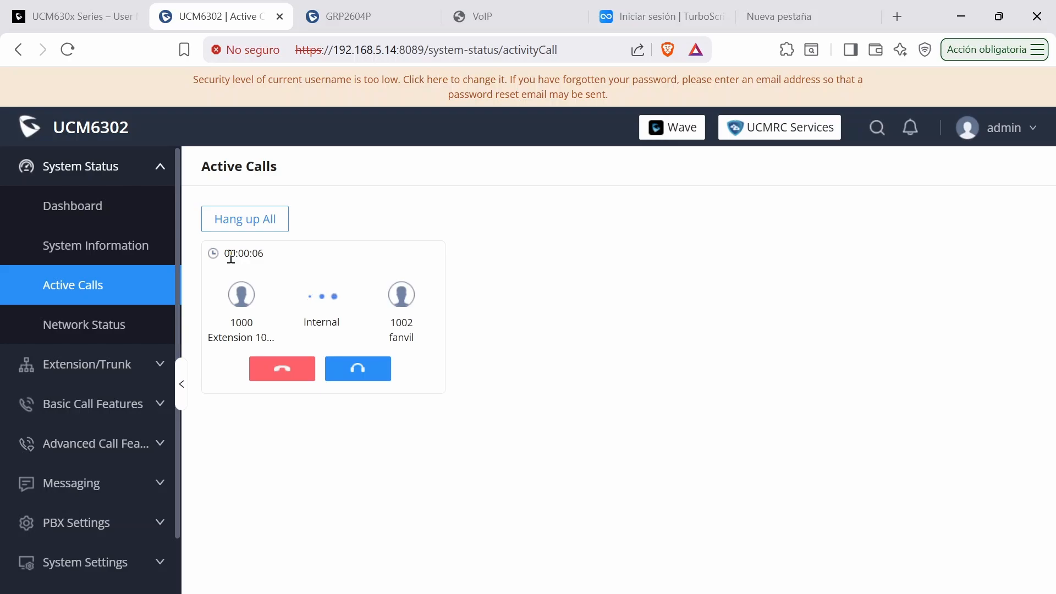